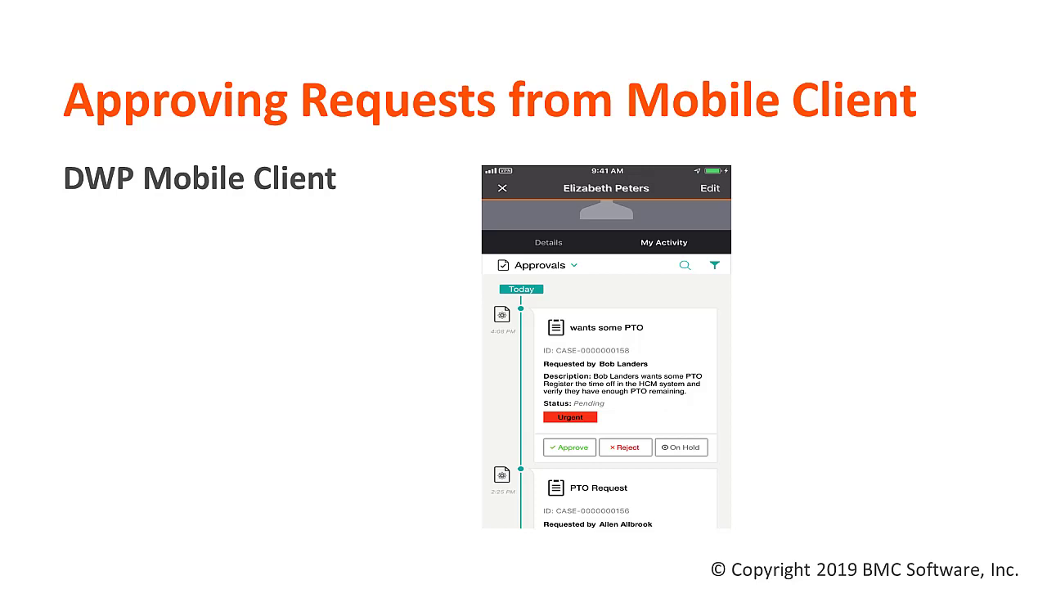
# - Advance from the 'Approving Requests from Mobile Client' slide to the Demo slide
pyautogui.press('Right')
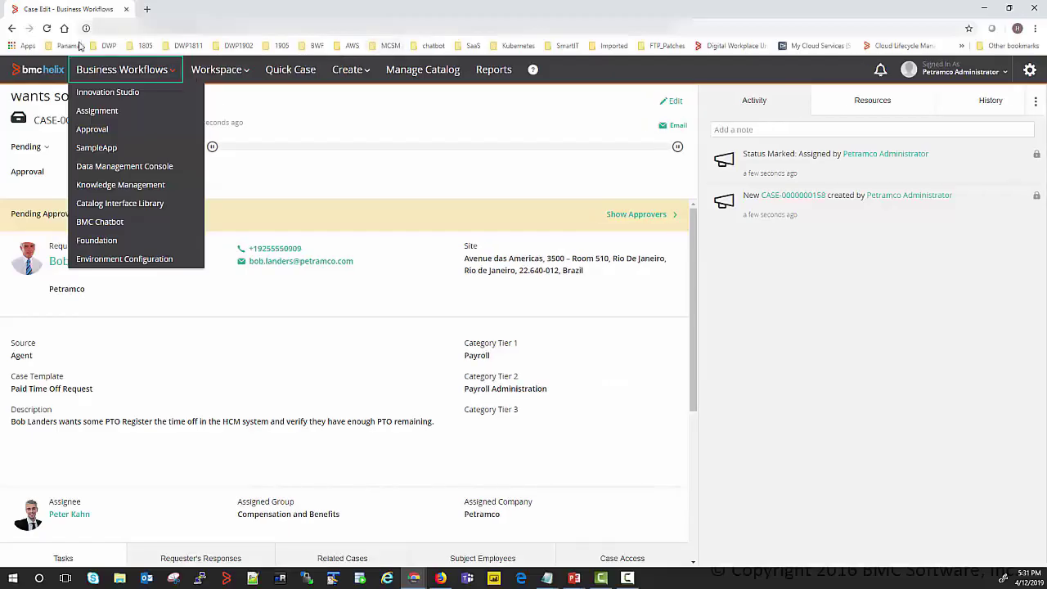
pyautogui.click(217, 113)
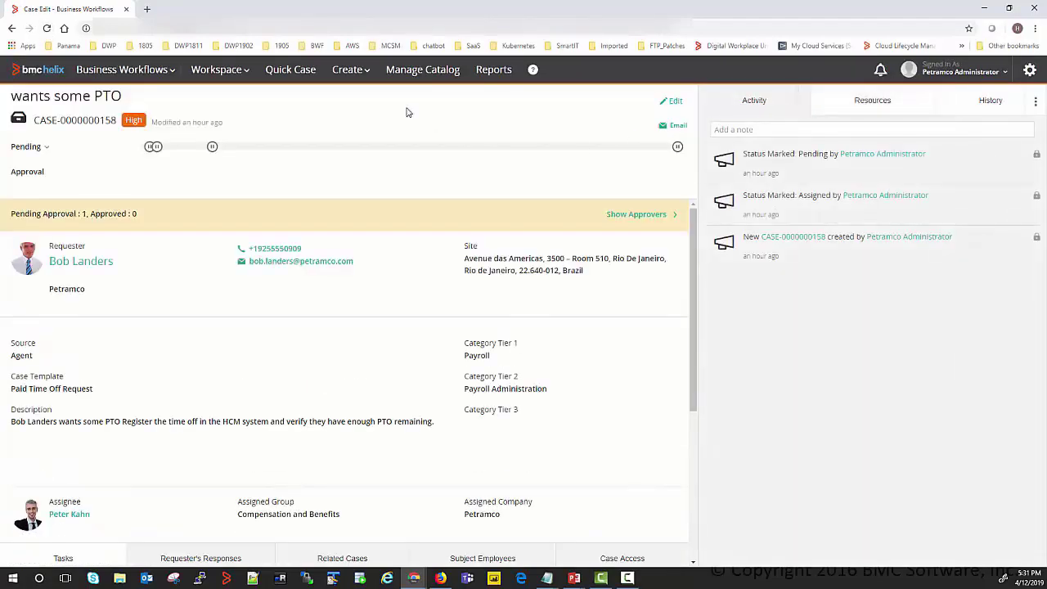
# - Create a quick case for the requester using the Paid Time Off Request template
pyautogui.click(291, 72)
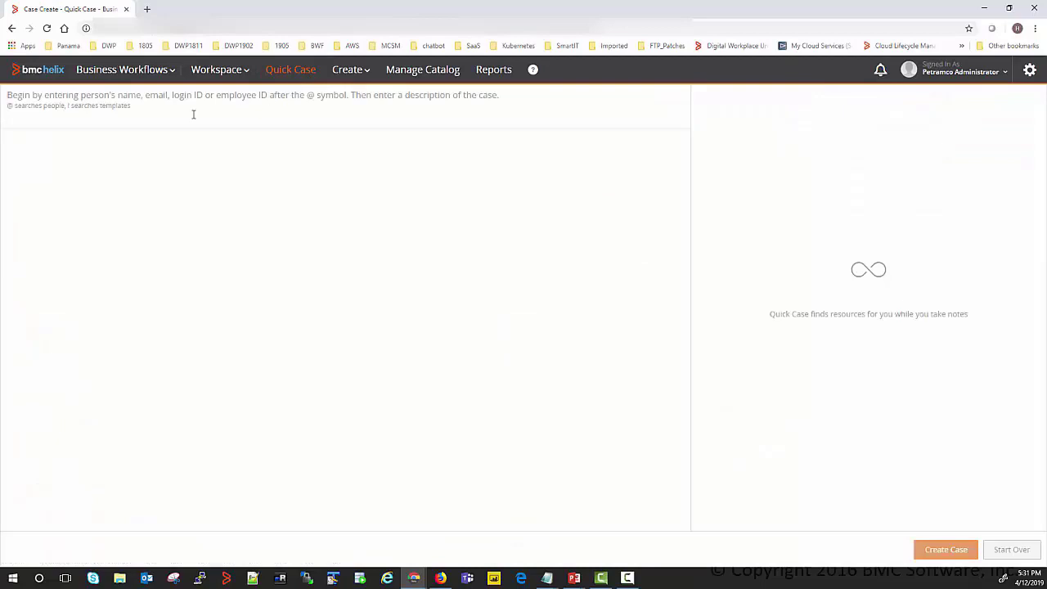
pyautogui.write('@Bob')
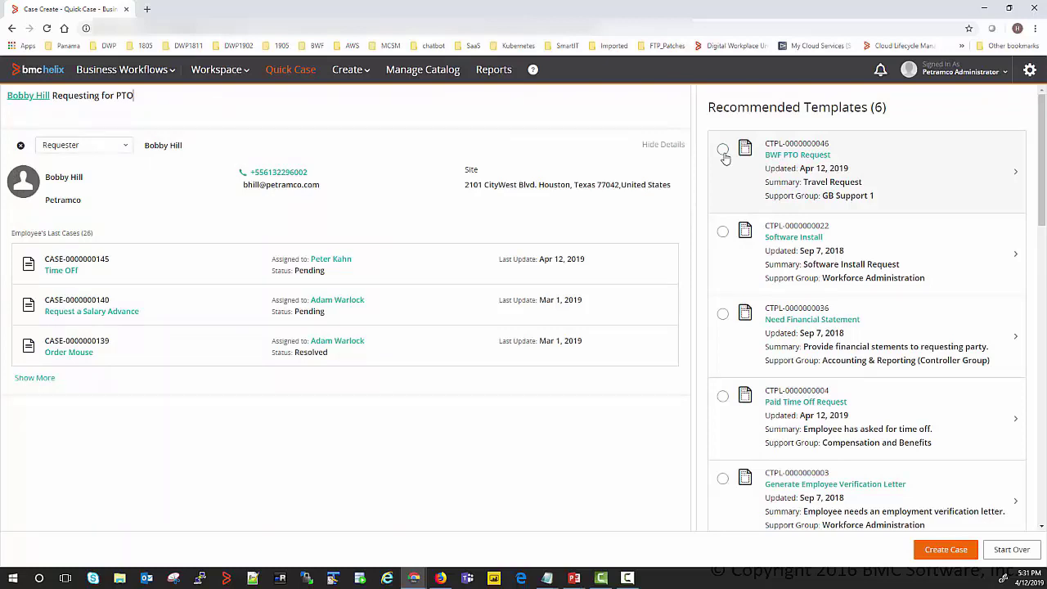
pyautogui.click(723, 397)
pyautogui.click(949, 555)
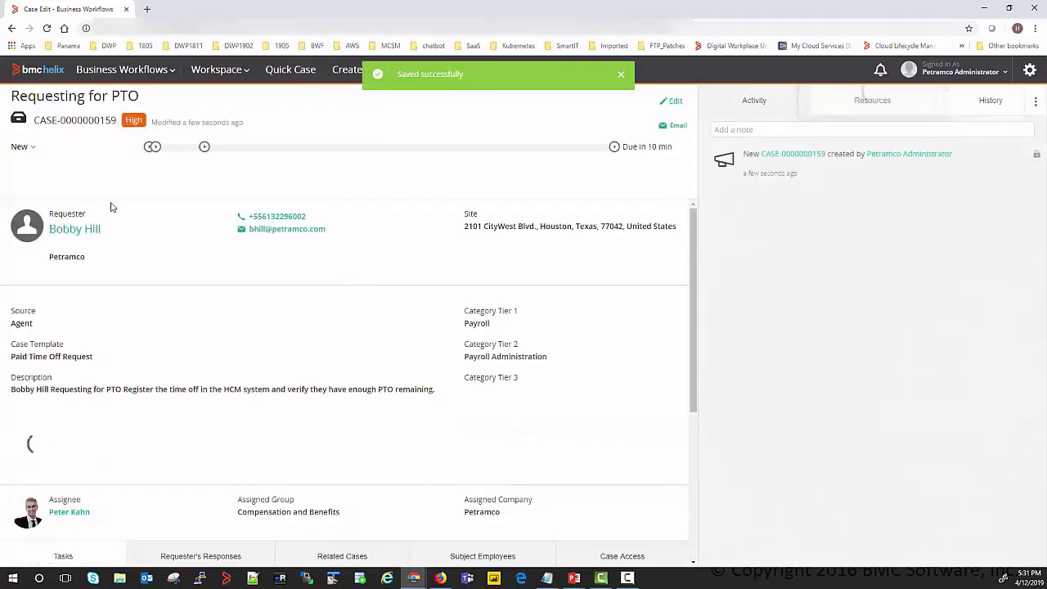
# - Change the new PTO case status from New to Assigned, save, and show its approvers
pyautogui.click(29, 151)
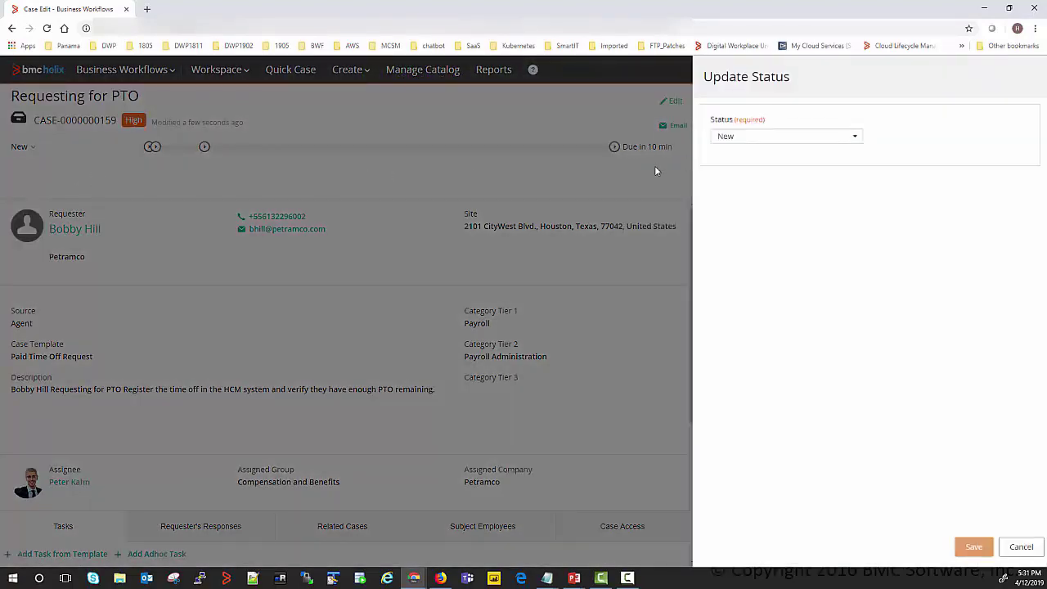
pyautogui.click(723, 140)
pyautogui.click(734, 169)
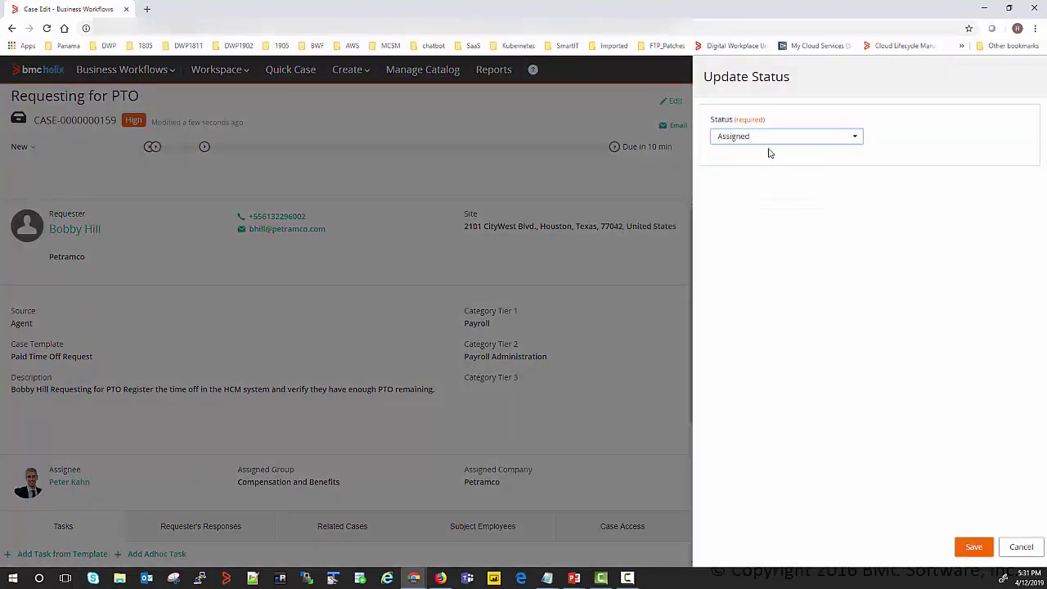
pyautogui.click(974, 546)
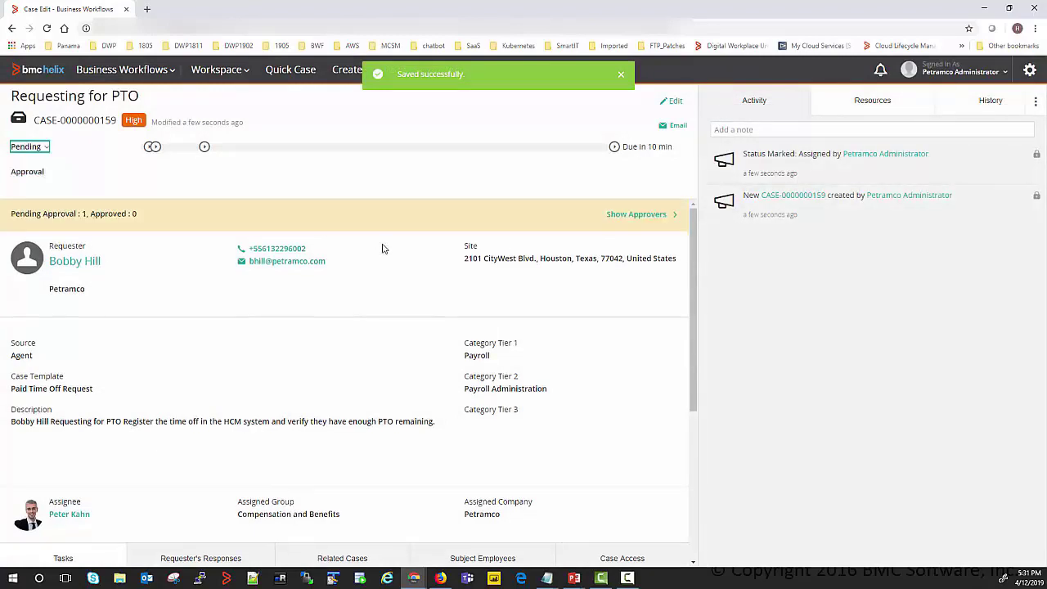
pyautogui.click(646, 216)
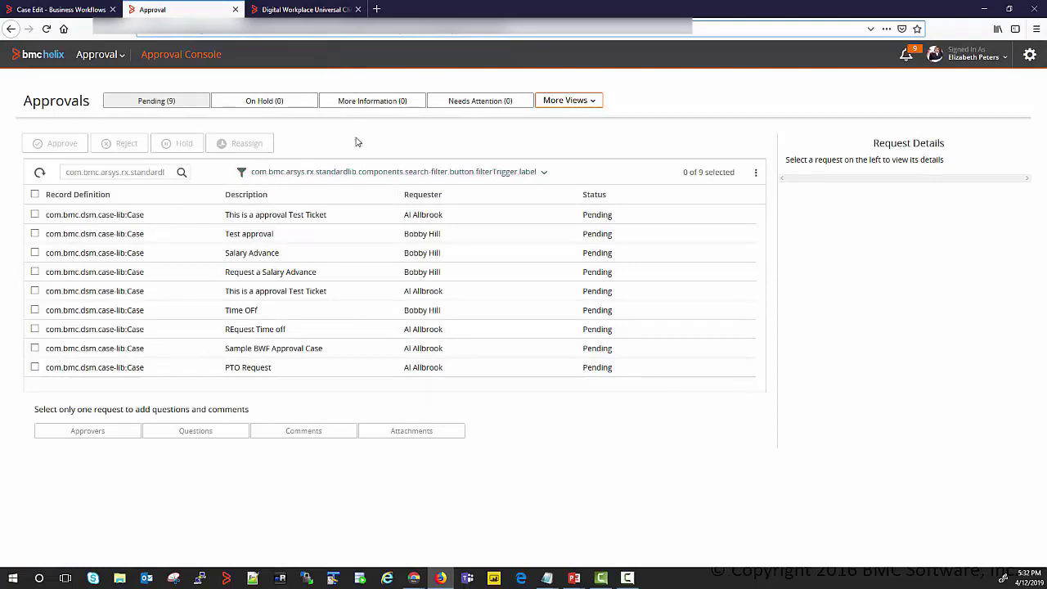
# - Reload the Approval Console and approve the Requesting for PTO request
pyautogui.click(46, 29)
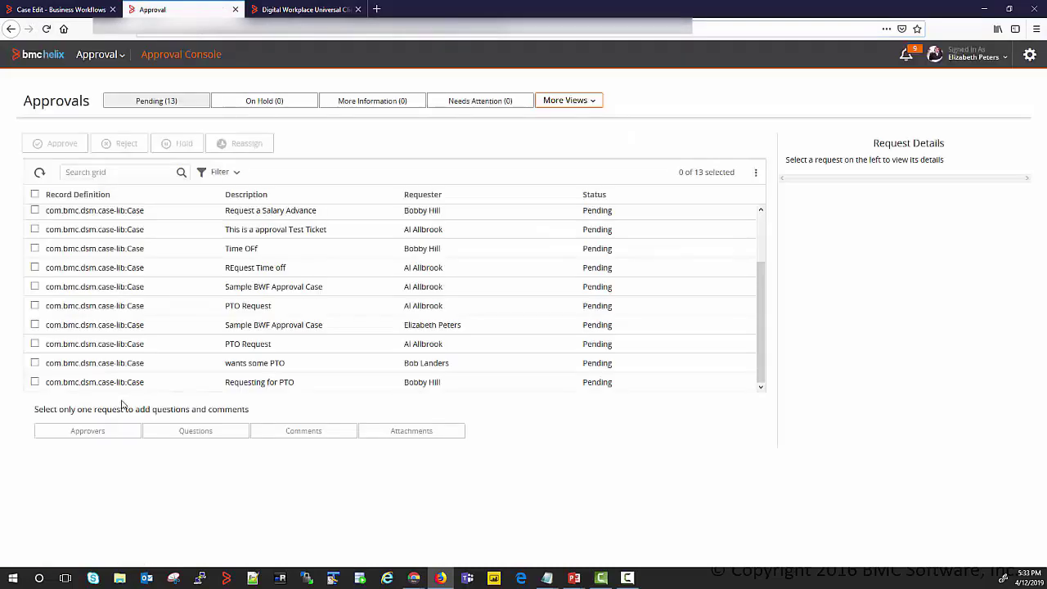
pyautogui.click(35, 382)
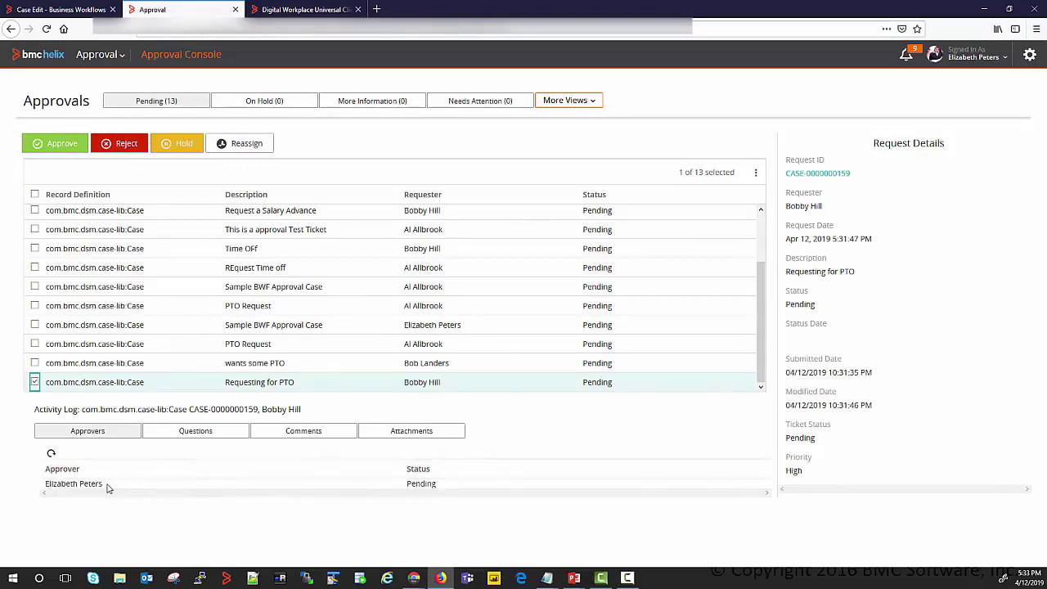
pyautogui.moveTo(103, 484); pyautogui.dragTo(44, 485)
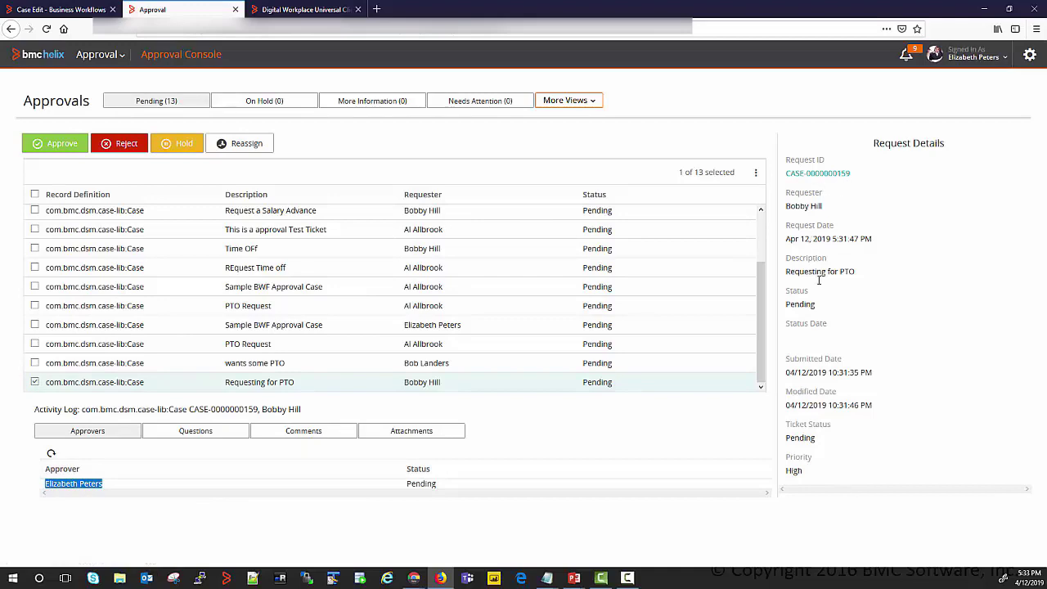
pyautogui.click(60, 144)
pyautogui.click(564, 145)
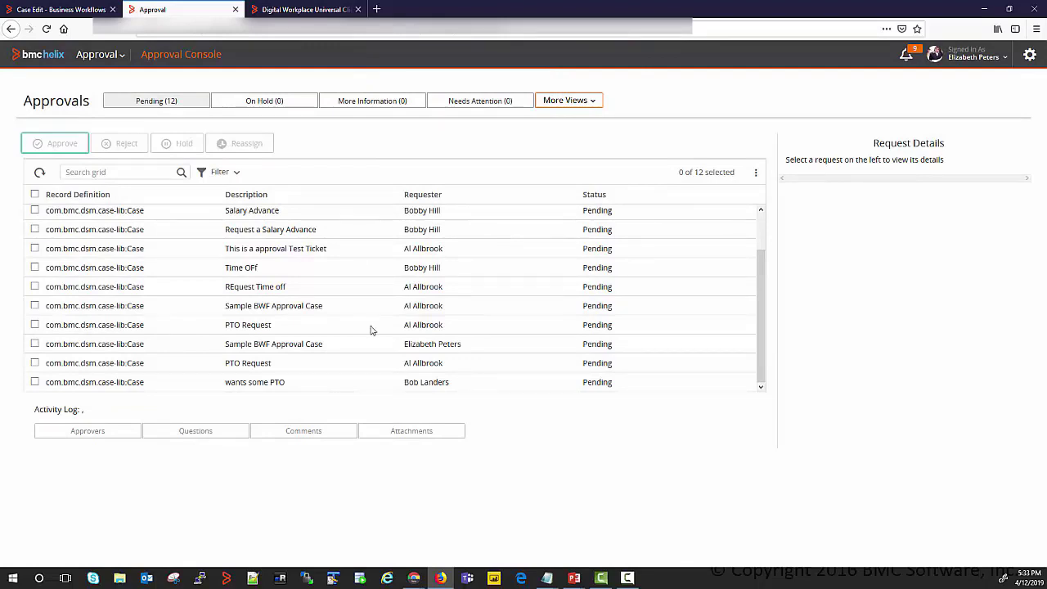
# - Log in to Digital Workplace with a saved user name
pyautogui.hotkey('alt', 'Tab')
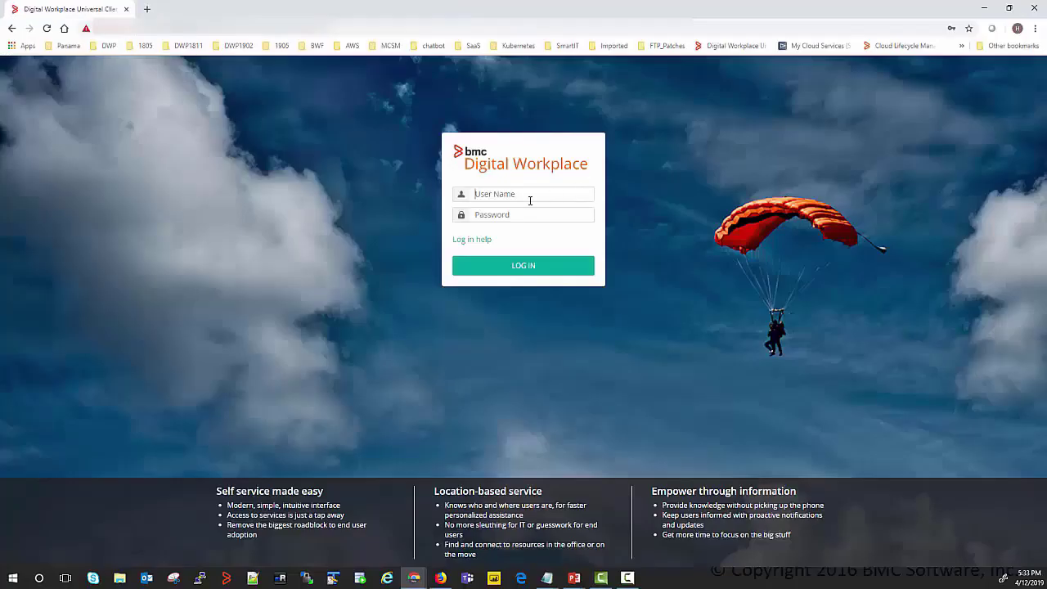
pyautogui.click(531, 200)
pyautogui.press('Down')
pyautogui.press('Return')
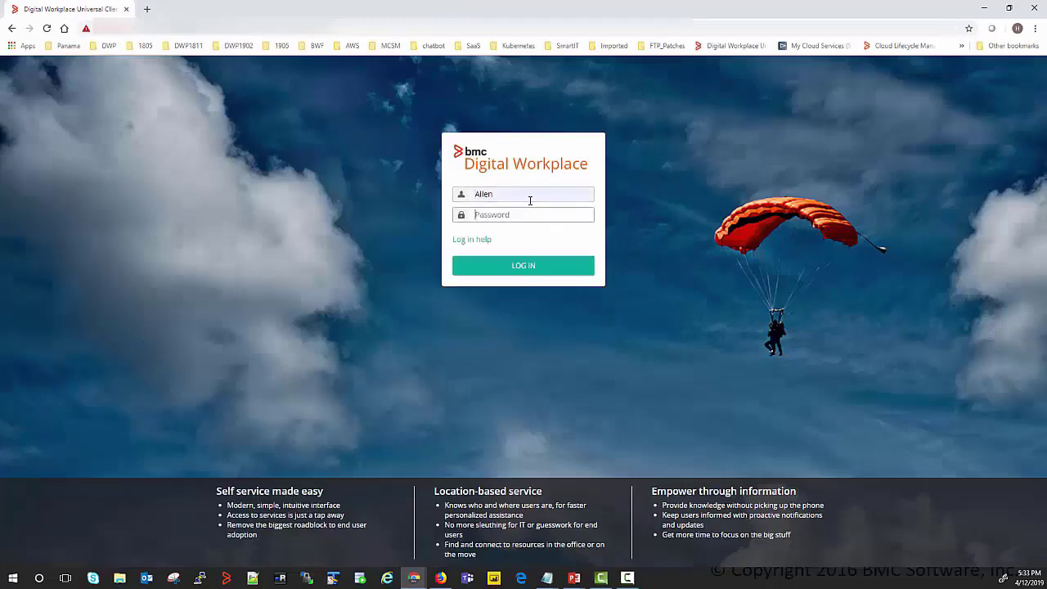
pyautogui.press('Return')
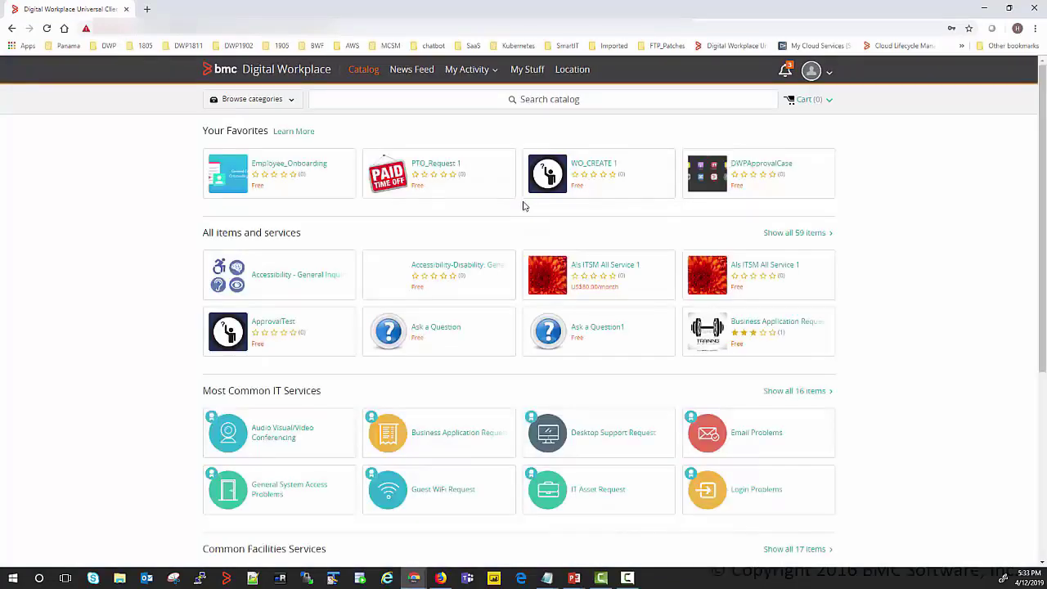
# - Submit the PTO_Request 1 favorite and view it under All activity
pyautogui.click(448, 176)
pyautogui.click(642, 296)
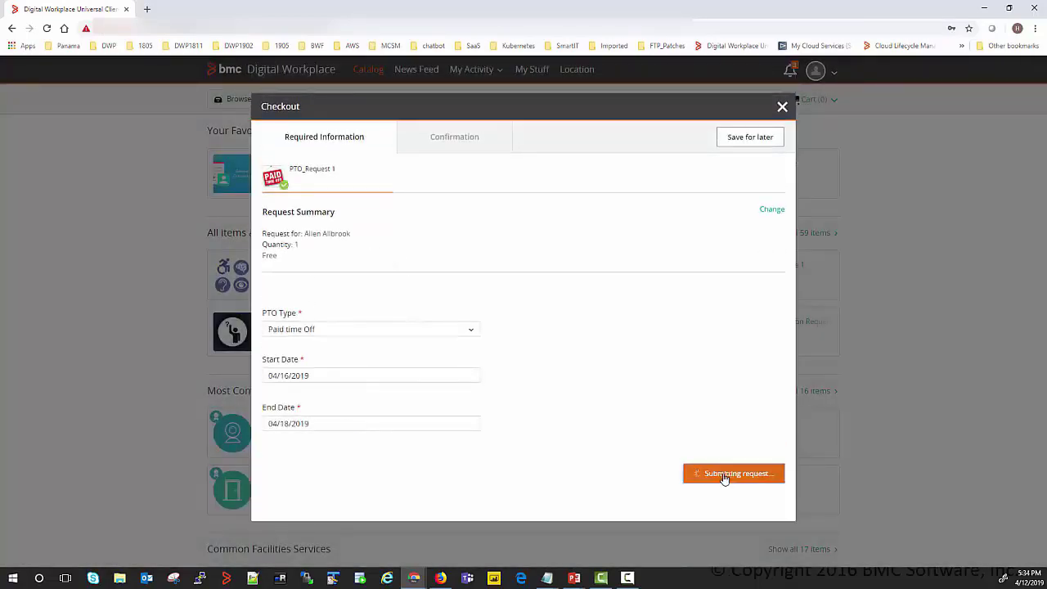
pyautogui.click(722, 473)
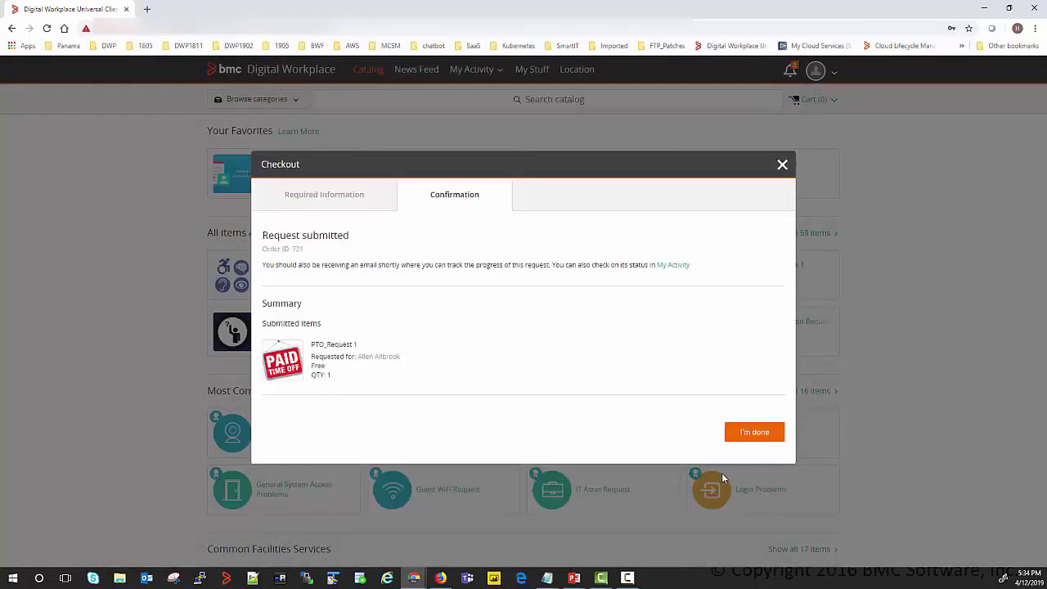
pyautogui.click(738, 439)
pyautogui.click(471, 68)
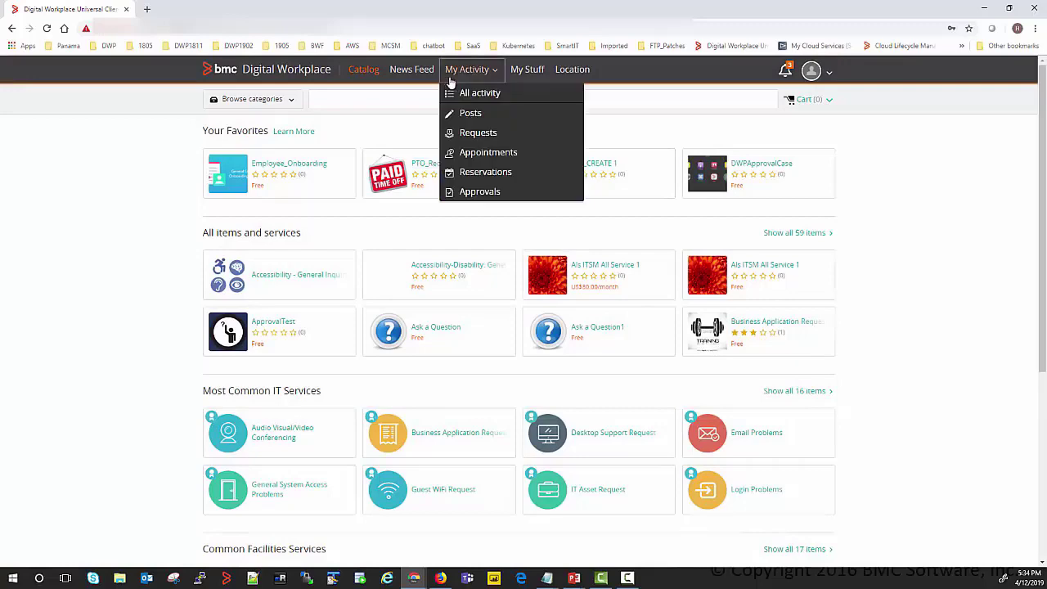
pyautogui.click(479, 93)
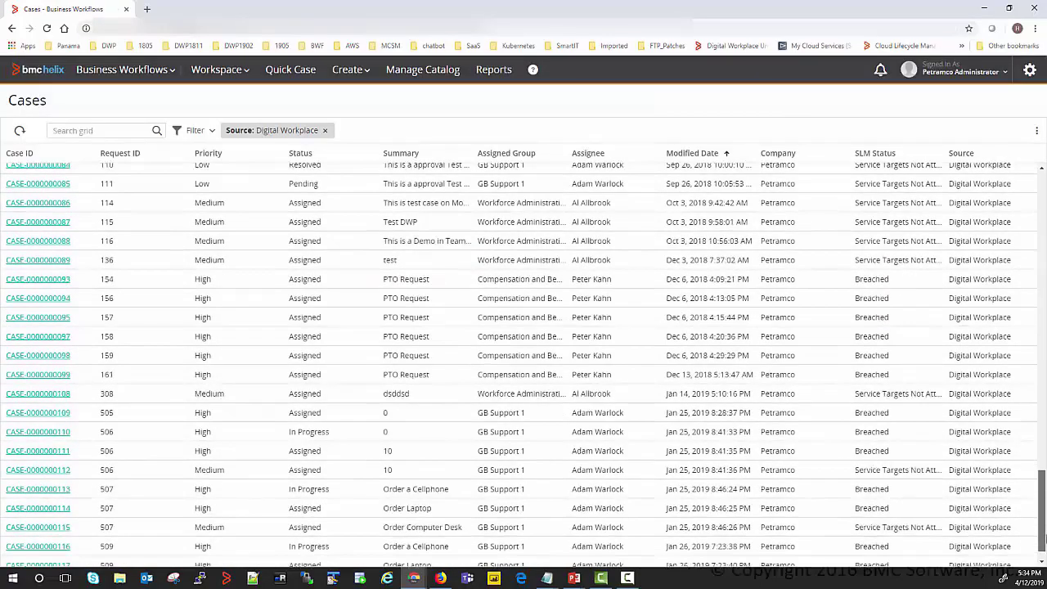
# - Open the newest PTO case, save it as Assigned, and show its approvers
pyautogui.scroll(-5, 1041, 526)
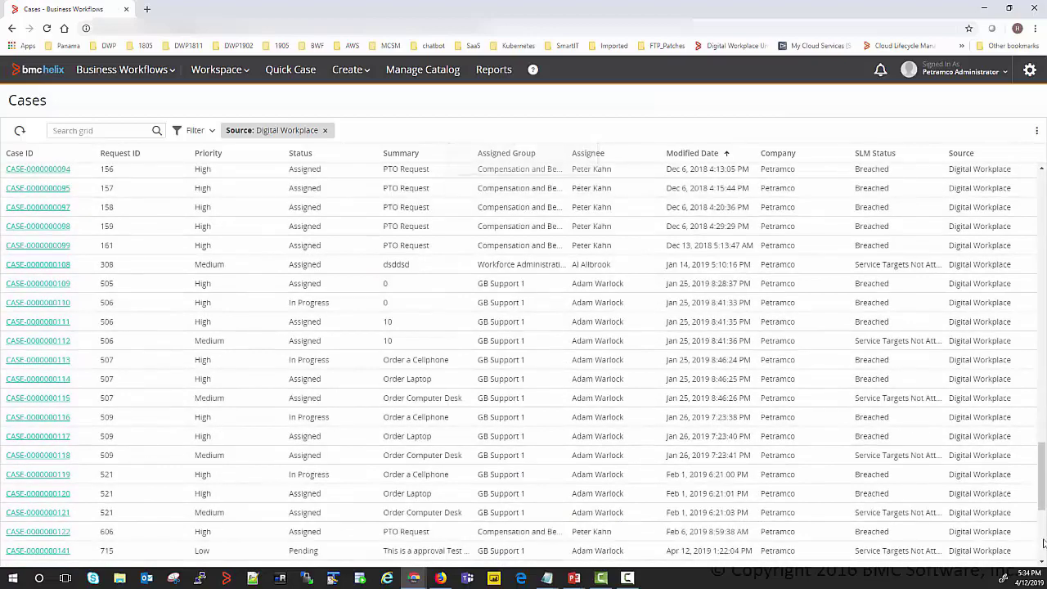
pyautogui.scroll(-2, 1042, 526)
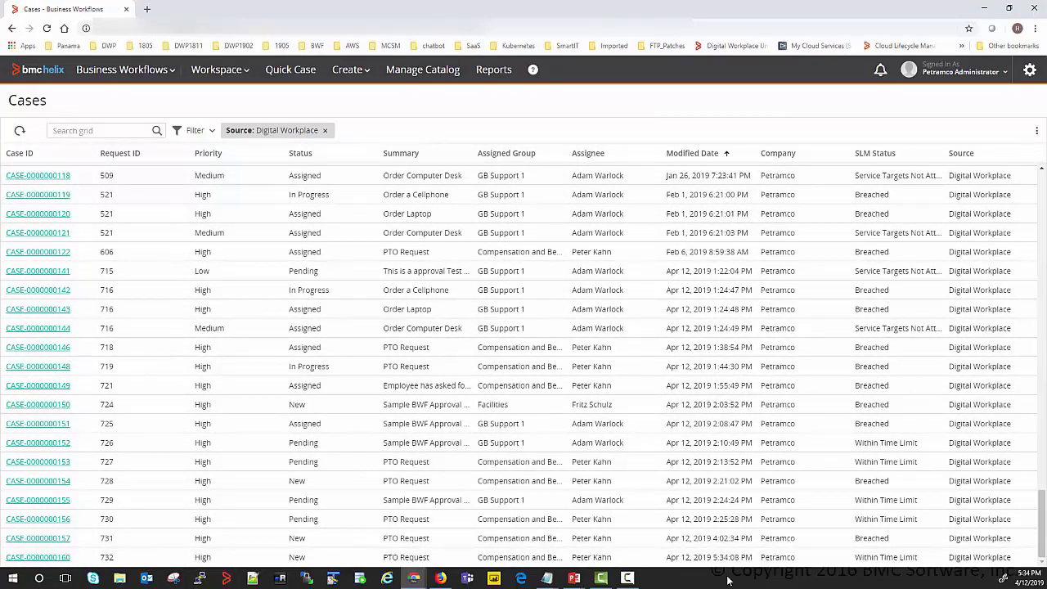
pyautogui.moveTo(949, 558); pyautogui.dragTo(1011, 557)
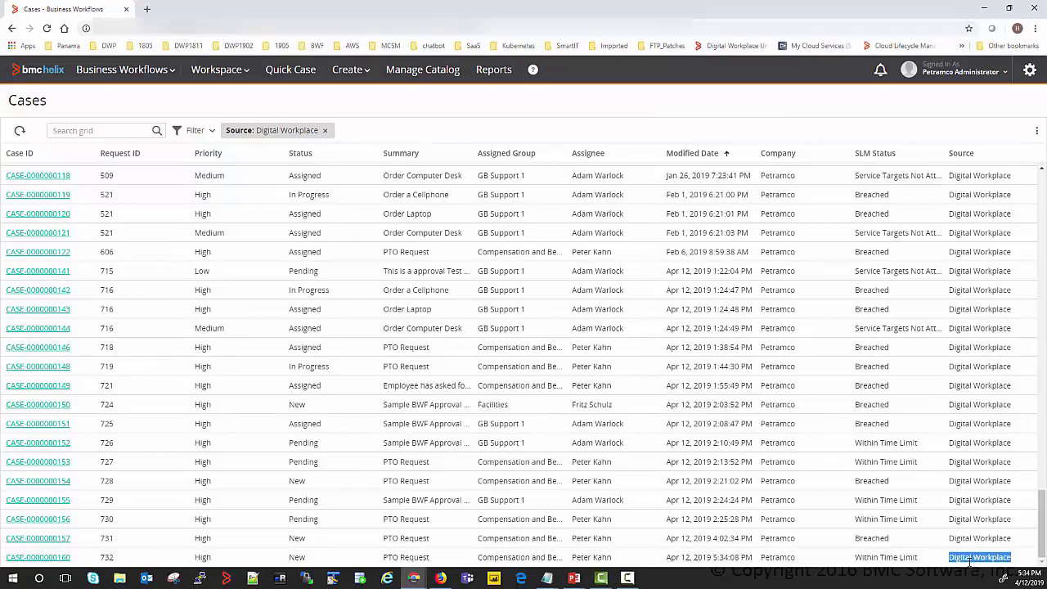
pyautogui.click(57, 558)
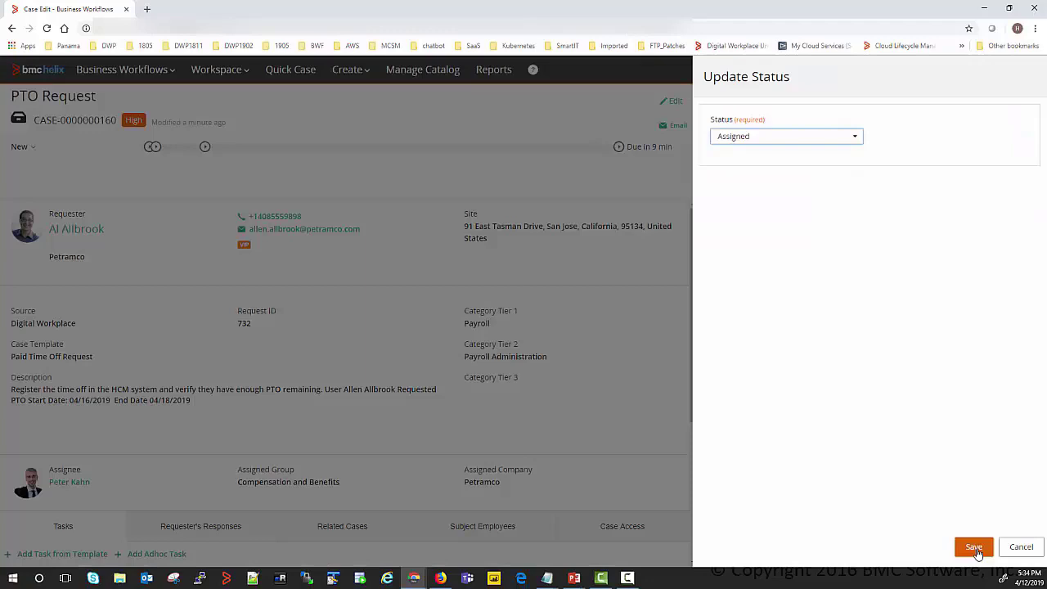
pyautogui.click(975, 547)
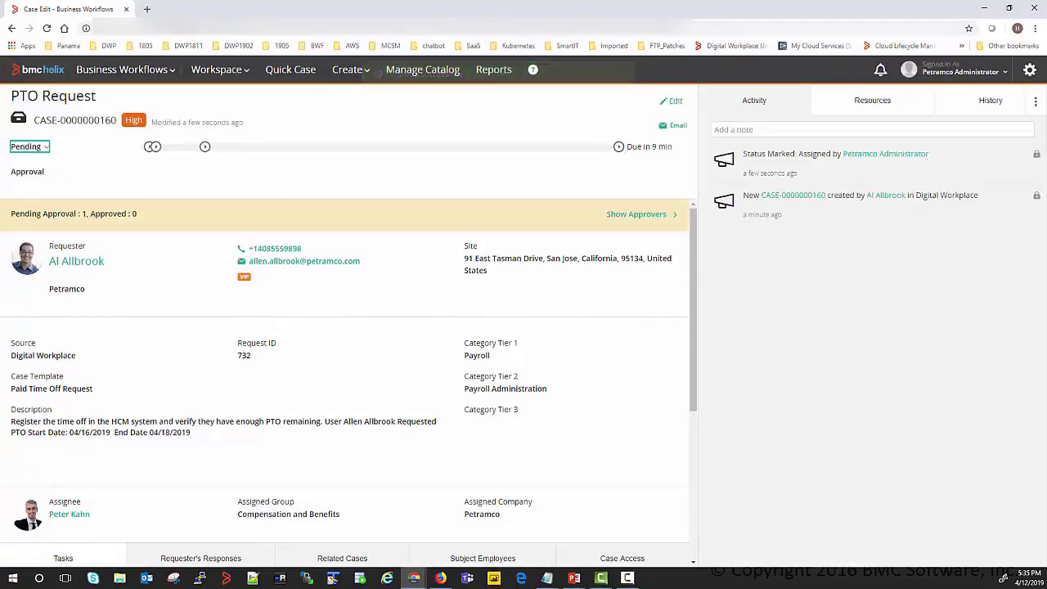
pyautogui.click(610, 217)
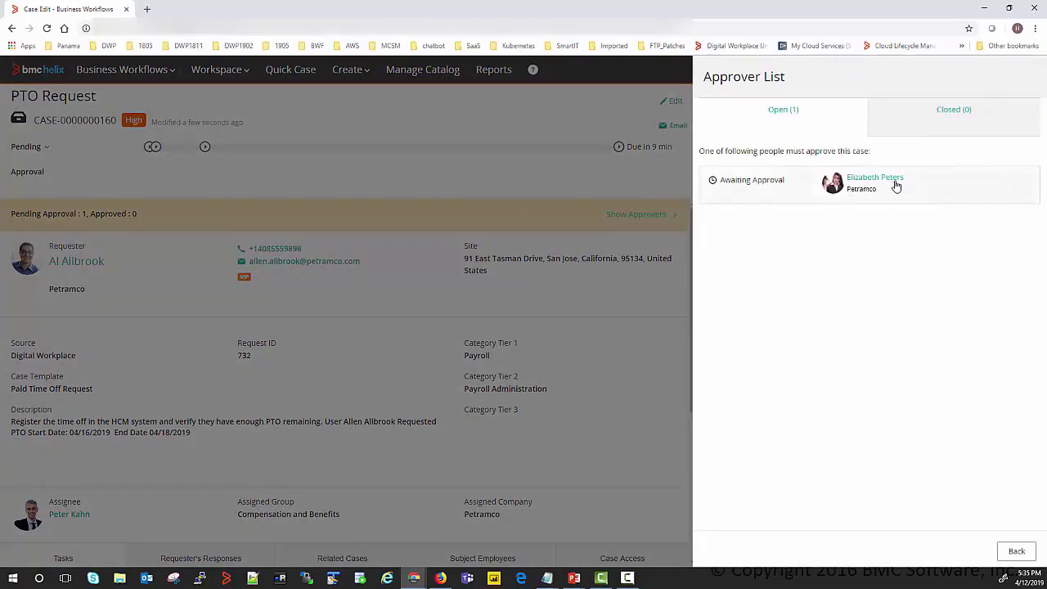
pyautogui.click(984, 9)
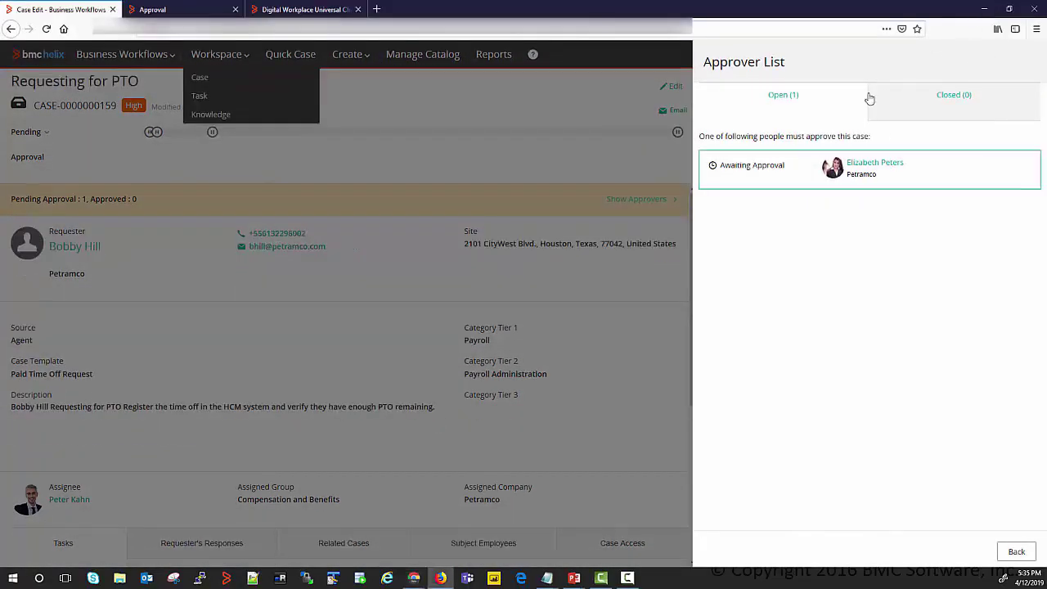
# - Sign in to Digital Workplace with the approver's user name and approve the PTO Request
pyautogui.click(303, 9)
pyautogui.click(485, 178)
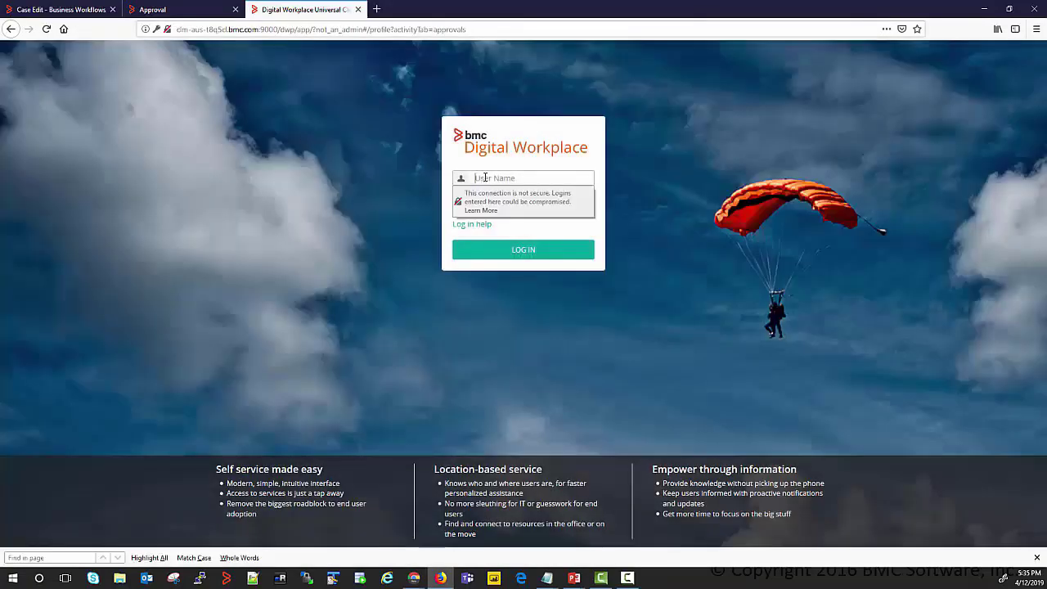
pyautogui.click(485, 177)
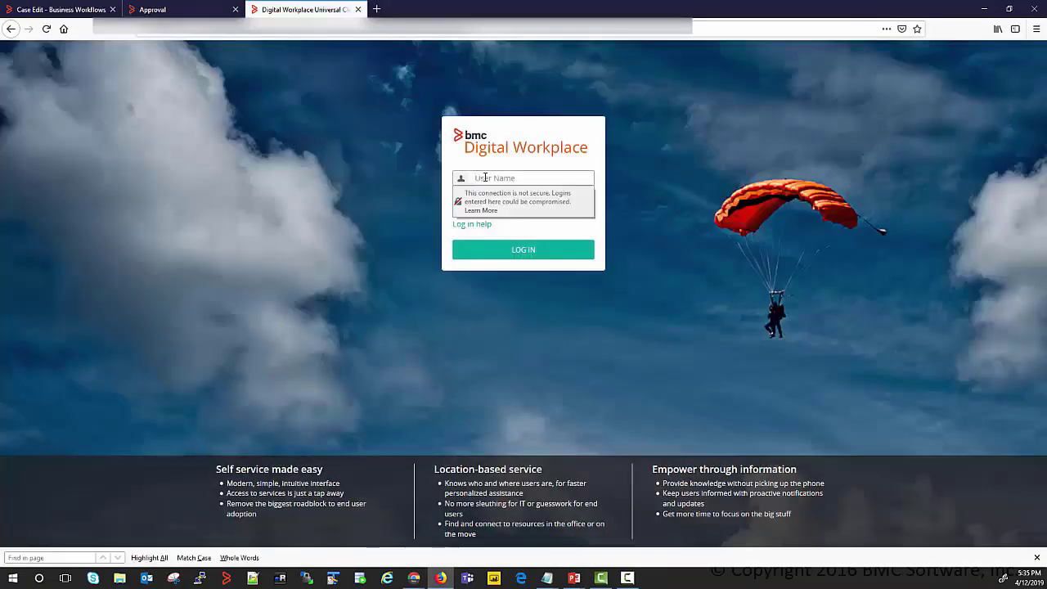
pyautogui.write('Elizabeth')
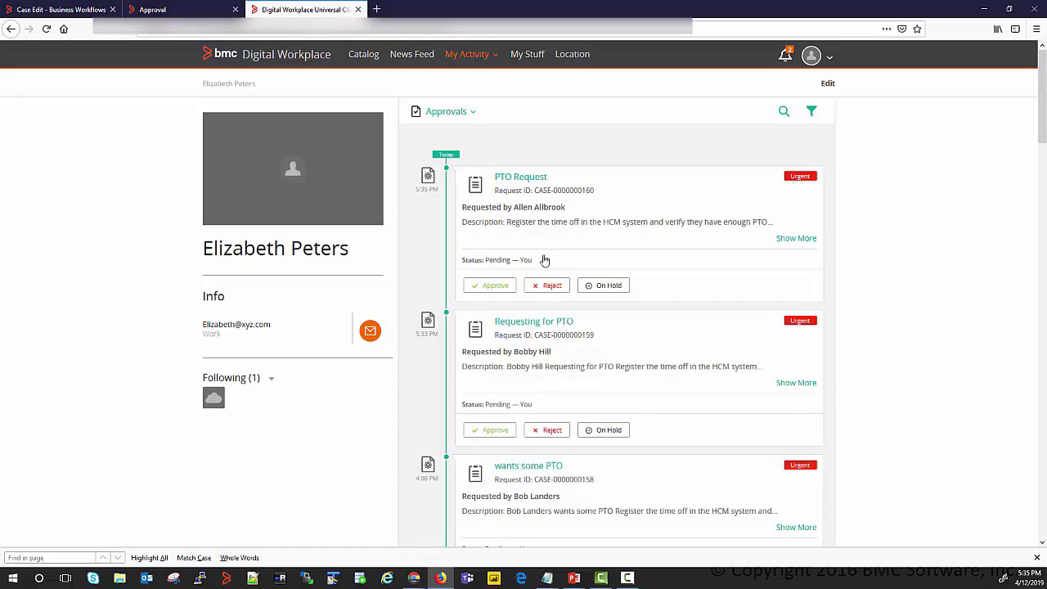
pyautogui.click(493, 286)
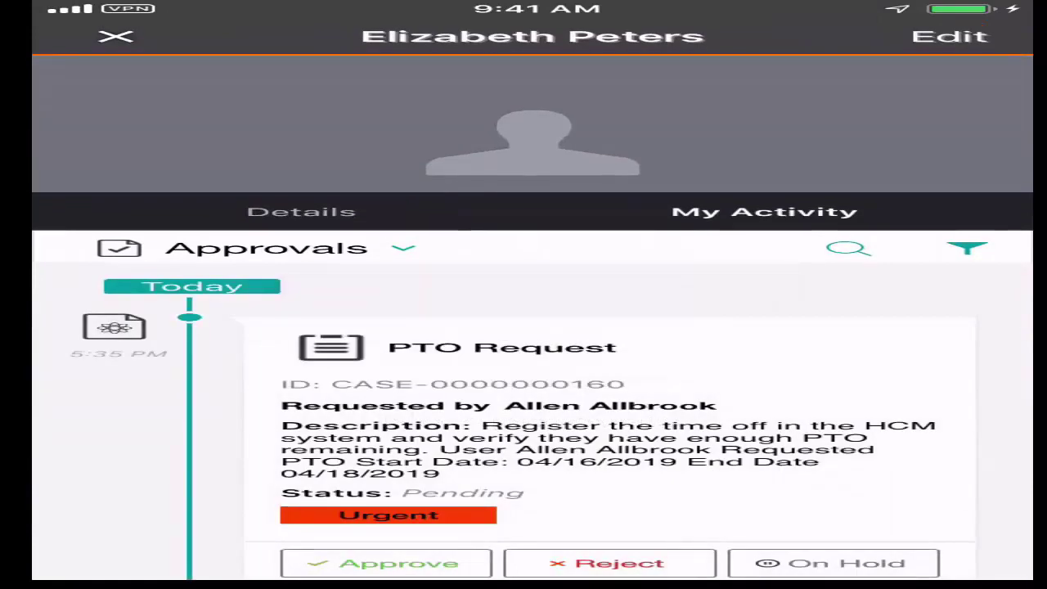
pyautogui.scroll(-4, 532, 409)
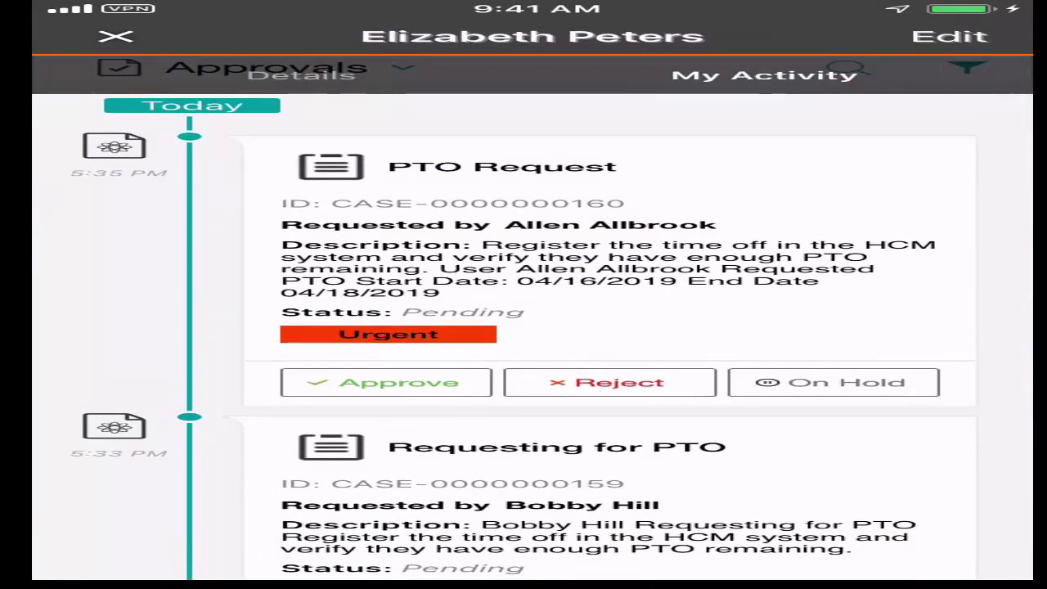